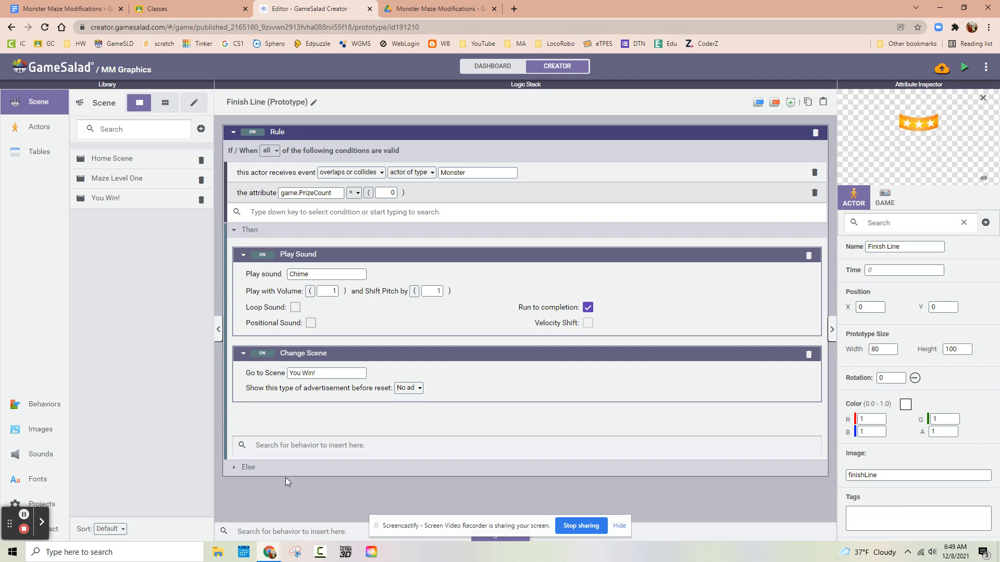
Add a new scene to the game's scene library and open it
{"action": "left_click", "coordinate": [57, 126]}
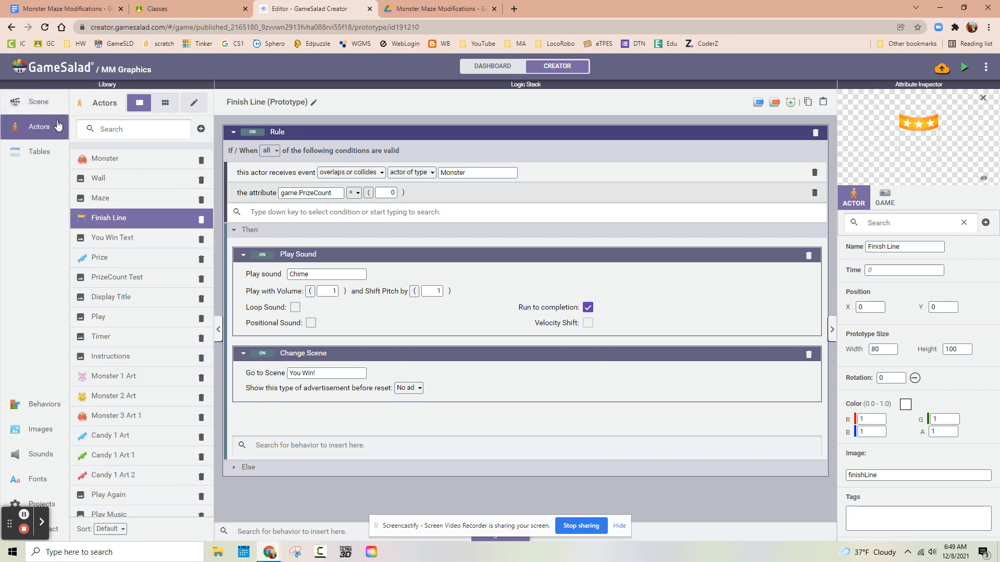
{"action": "left_click", "coordinate": [51, 108]}
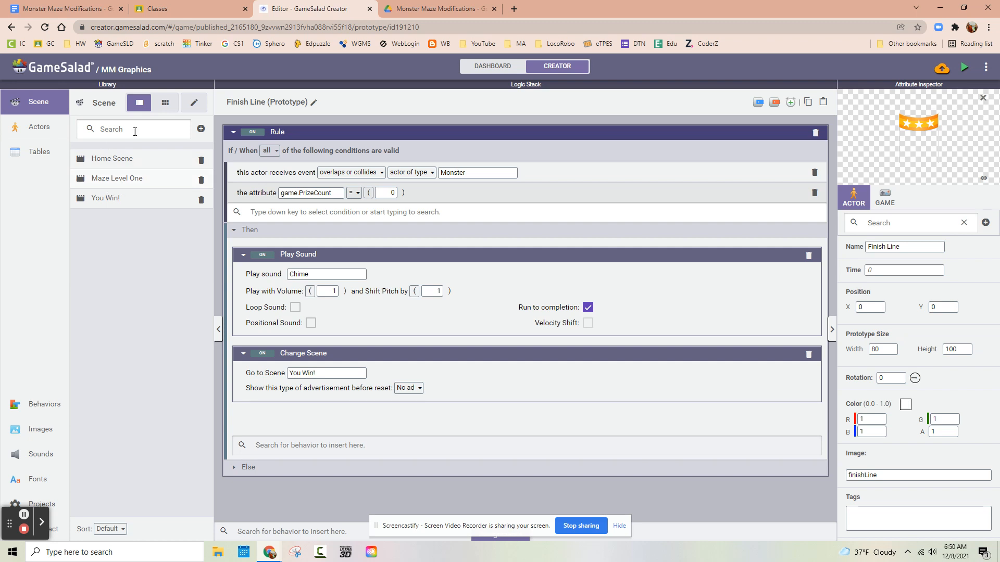
{"action": "left_click", "coordinate": [201, 129]}
{"action": "left_click", "coordinate": [153, 215]}
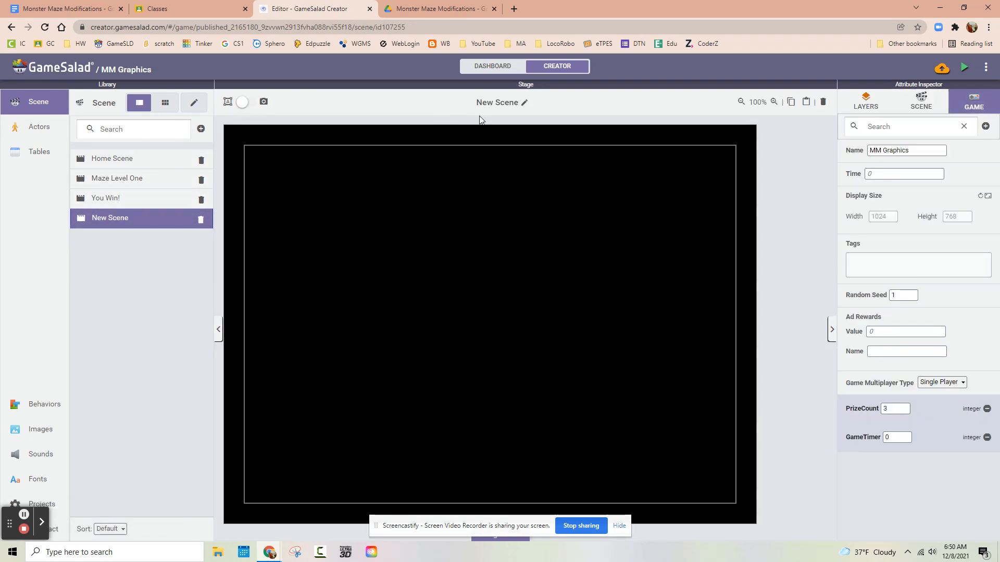
Rename the new scene as Maze Level 2
{"action": "left_click", "coordinate": [487, 103]}
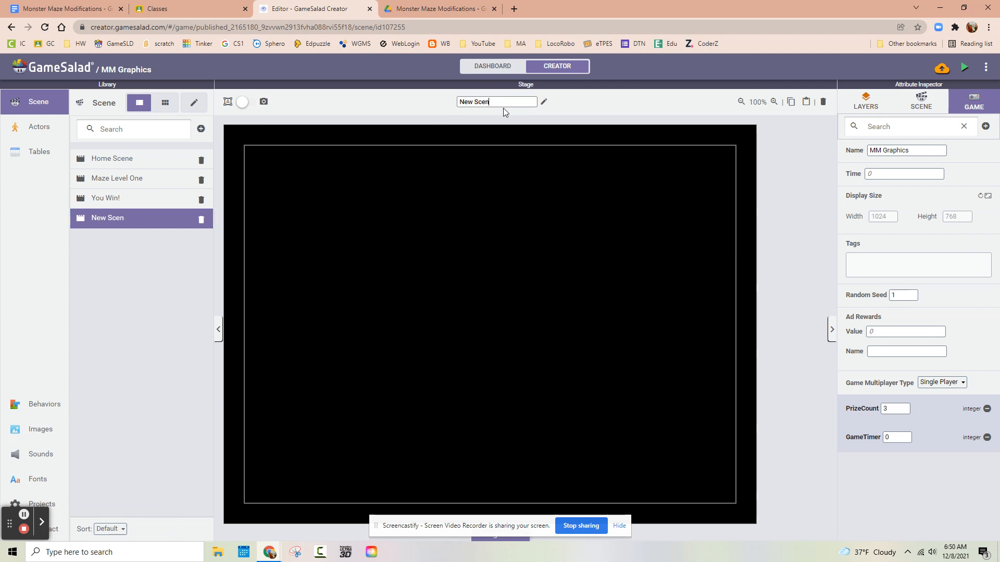
{"action": "key", "text": "BackSpace"}
{"action": "key", "text": "BackSpace"}
{"action": "key", "text": "BackSpace"}
{"action": "key", "text": "BackSpace"}
{"action": "key", "text": "BackSpace"}
{"action": "key", "text": "BackSpace"}
{"action": "key", "text": "BackSpace"}
{"action": "key", "text": "BackSpace"}
{"action": "type", "text": "Maze LE"}
{"action": "key", "text": "BackSpace"}
{"action": "type", "text": "evel 2"}
{"action": "left_click", "coordinate": [162, 226]}
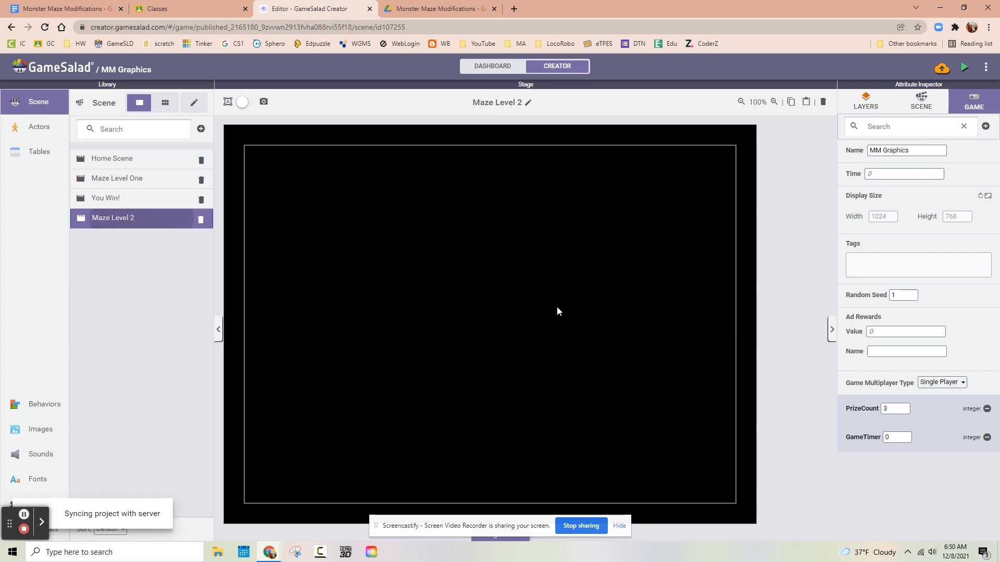
Change the background color of the Maze Level 2 scene to bright green
{"action": "left_click", "coordinate": [921, 102]}
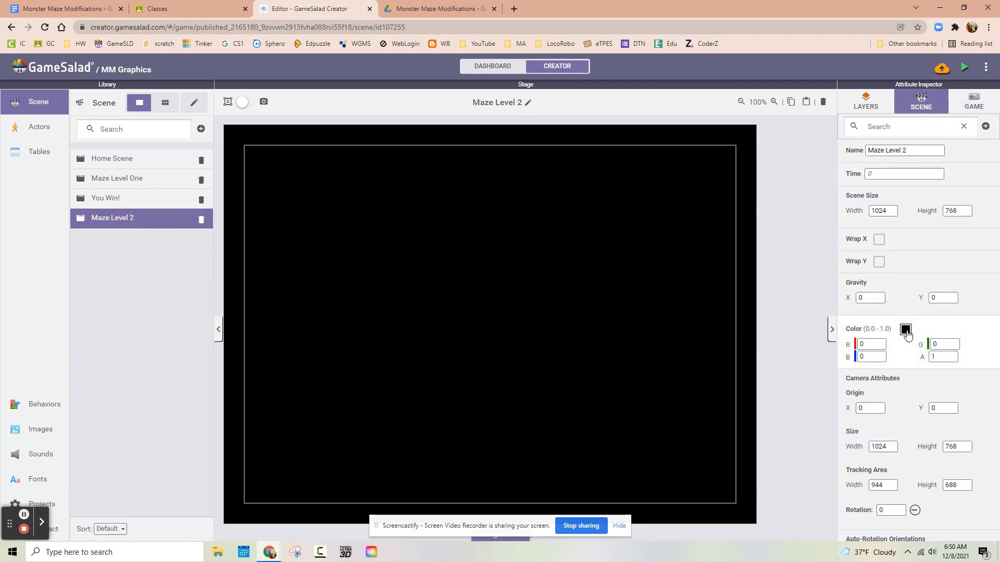
{"action": "left_click", "coordinate": [904, 330]}
{"action": "left_click", "coordinate": [830, 426]}
{"action": "left_click", "coordinate": [899, 347]}
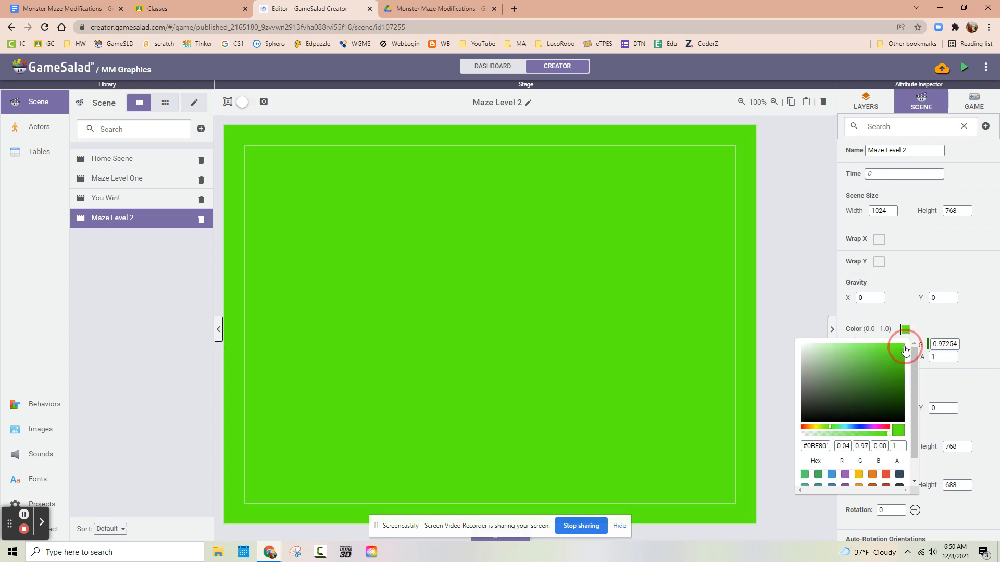
{"action": "left_click_drag", "start_coordinate": [900, 348], "coordinate": [903, 344]}
{"action": "left_click", "coordinate": [154, 269]}
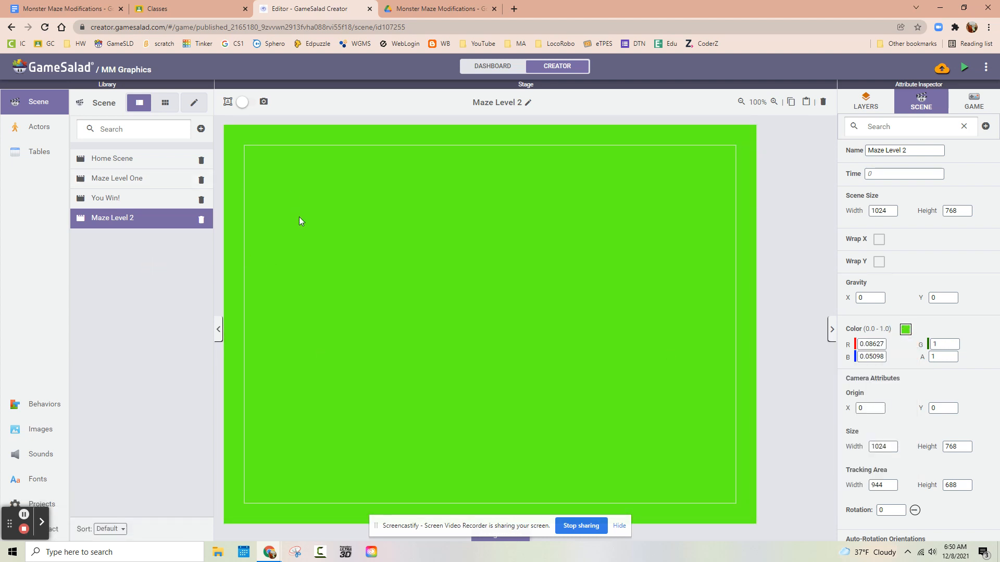
Place a Maze actor at the upper left edge of the Maze Level 2 scene, about X 49, Y 658.5
{"action": "left_click", "coordinate": [50, 128]}
{"action": "left_click_drag", "start_coordinate": [100, 197], "coordinate": [270, 186]}
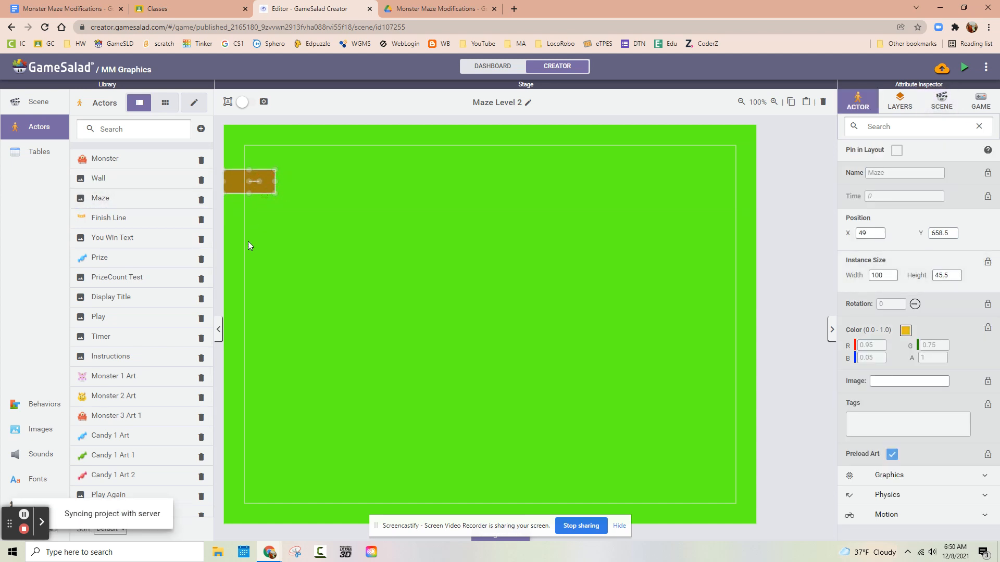
Set the Finish Line actor's Change Scene behavior to go to Maze Level 2
{"action": "double_click", "coordinate": [152, 225]}
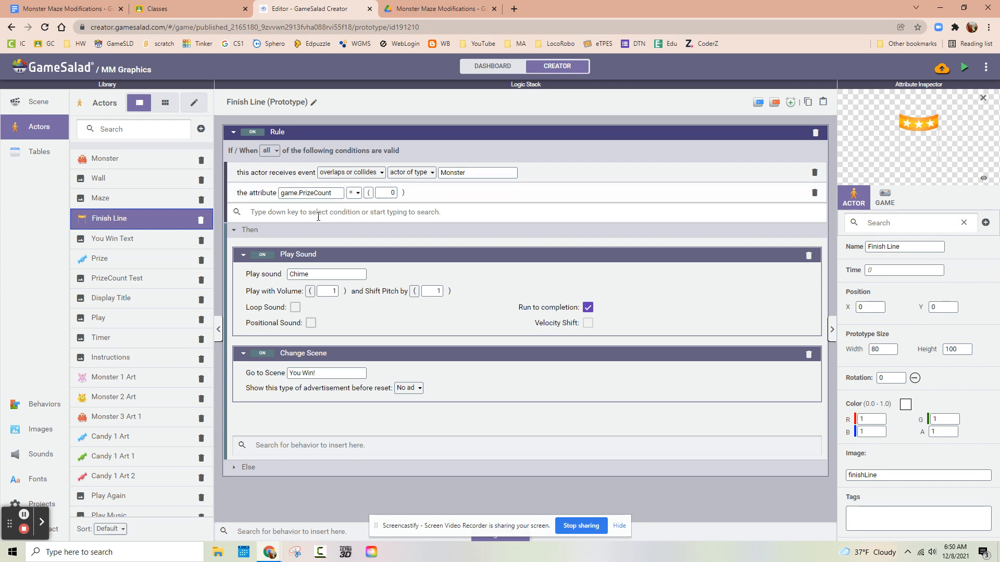
{"action": "left_click", "coordinate": [317, 375]}
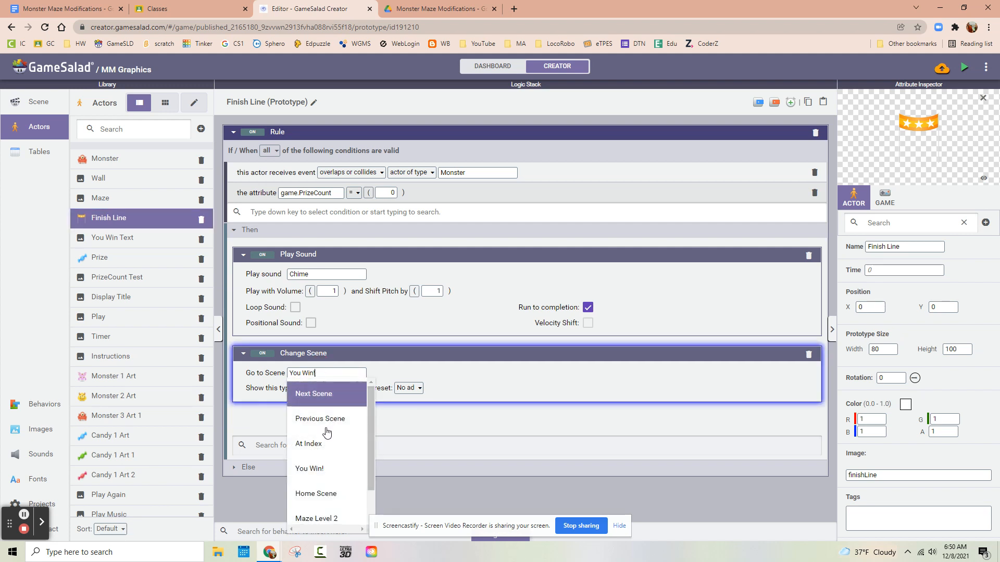
{"action": "scroll", "coordinate": [336, 481], "scroll_direction": "down", "scroll_amount": 1}
{"action": "left_click", "coordinate": [346, 485]}
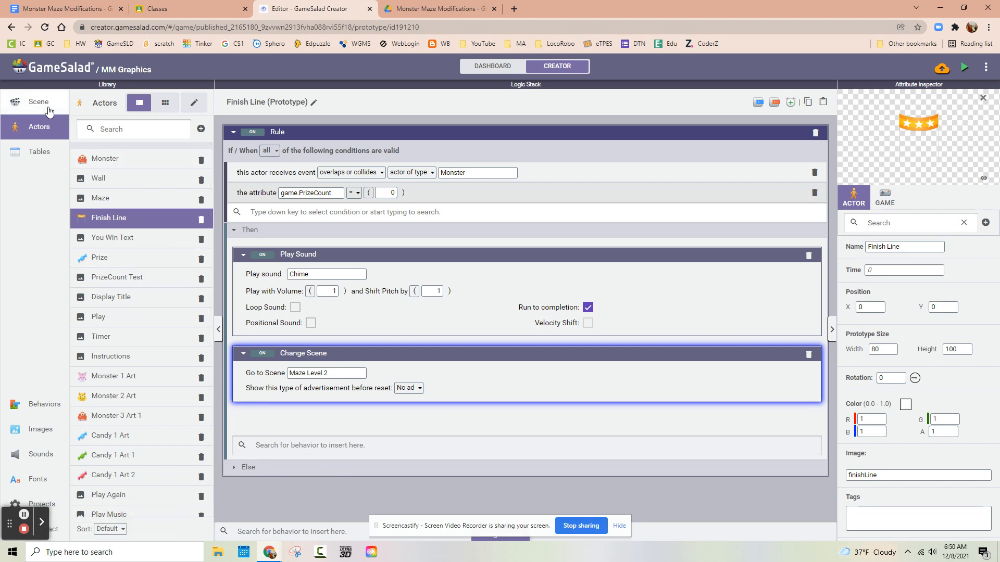
Preview the game and play Maze Level One through to the finish line to test the scene change
{"action": "left_click", "coordinate": [964, 68]}
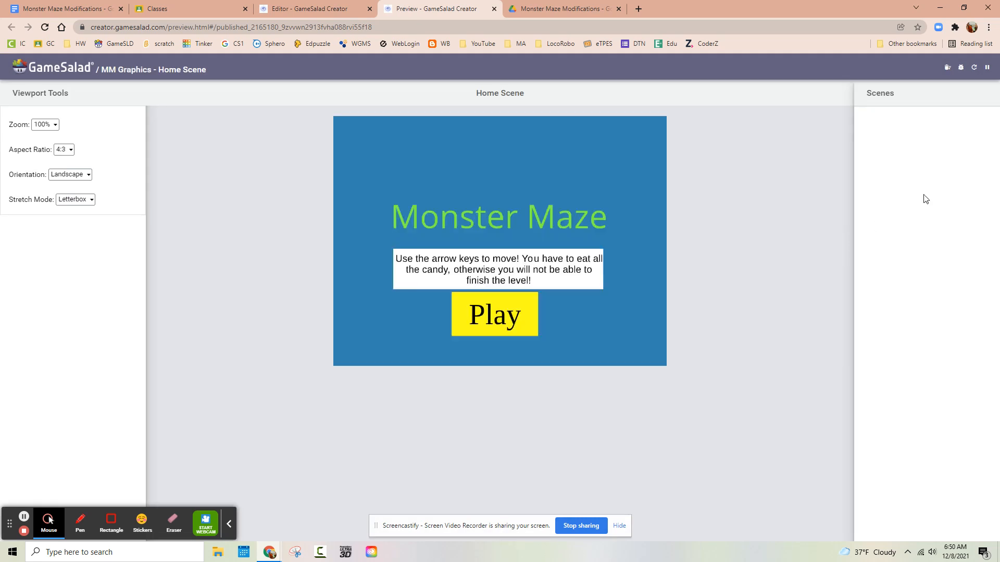
{"action": "left_click", "coordinate": [916, 195]}
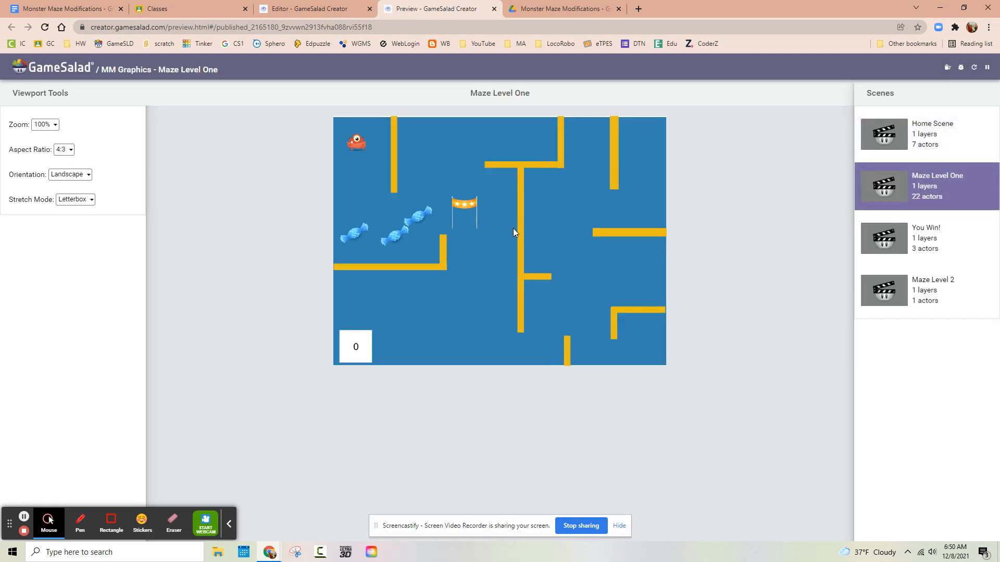
{"action": "key", "text": "Down"}
{"action": "key", "text": "Right"}
{"action": "key", "text": "Right"}
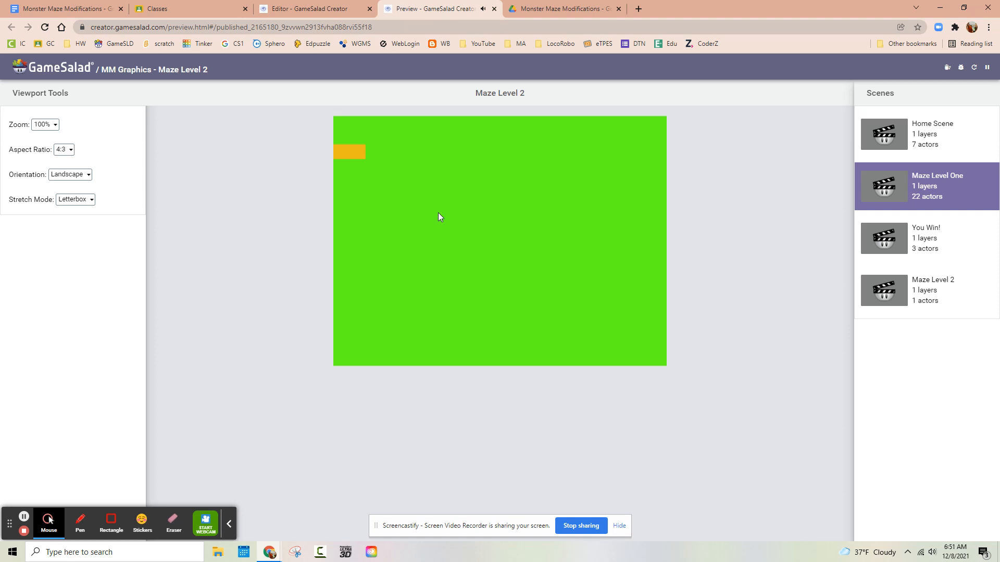
{"action": "left_click", "coordinate": [493, 9]}
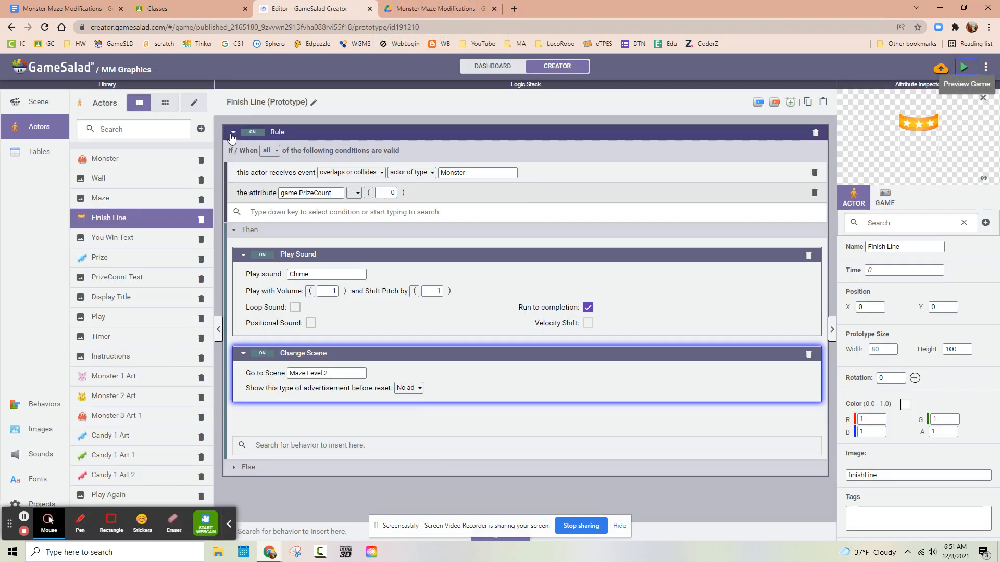
Place three Prize candies in the upper half of the Maze Level 2 scene
{"action": "left_click", "coordinate": [35, 104]}
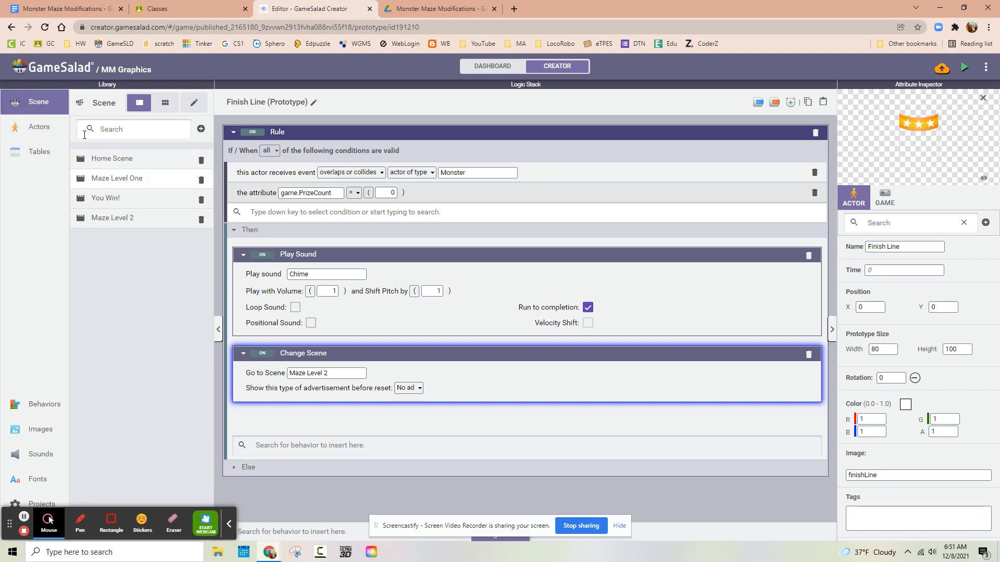
{"action": "double_click", "coordinate": [123, 218]}
{"action": "left_click", "coordinate": [38, 127]}
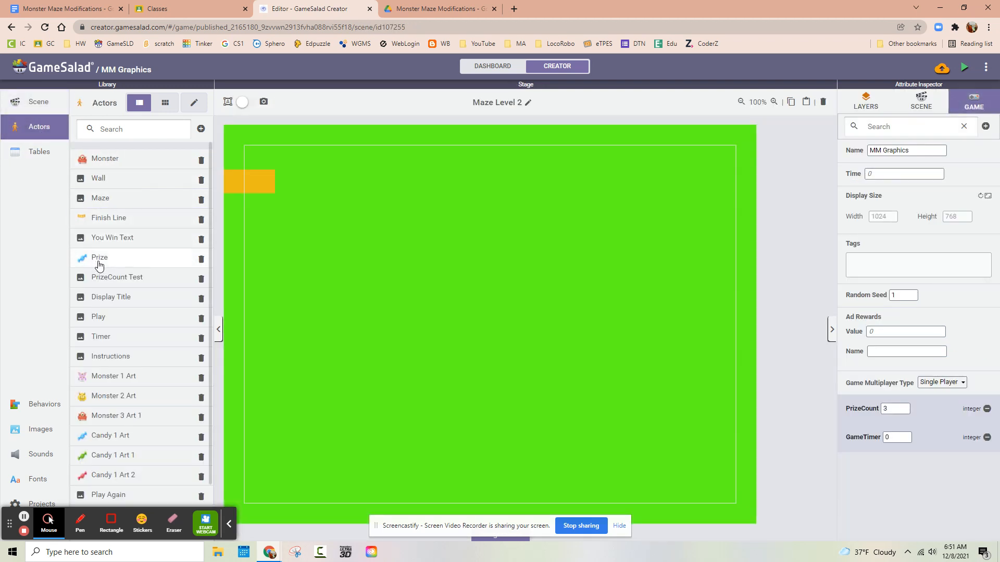
{"action": "left_click_drag", "start_coordinate": [97, 262], "coordinate": [321, 258]}
{"action": "left_click_drag", "start_coordinate": [150, 261], "coordinate": [494, 218]}
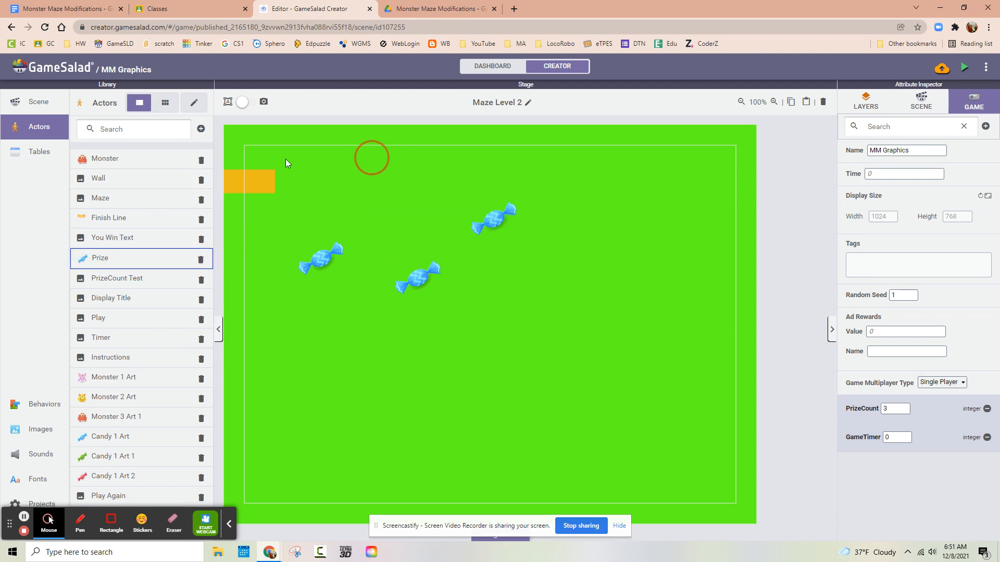
Add a Change Attribute behavior to the Finish Line actor's rule that sets game.PrizeCount to 3
{"action": "double_click", "coordinate": [111, 223]}
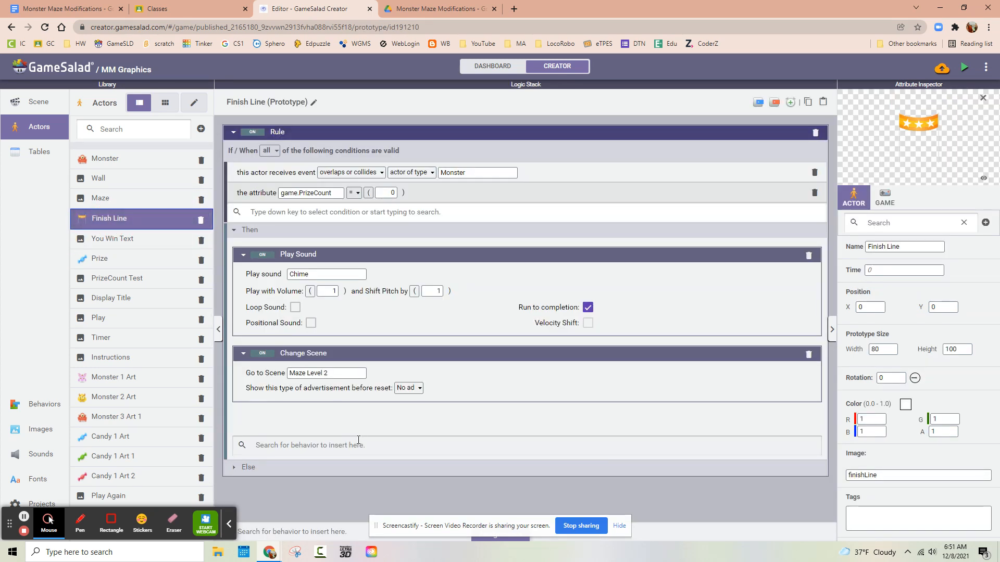
{"action": "left_click", "coordinate": [32, 405]}
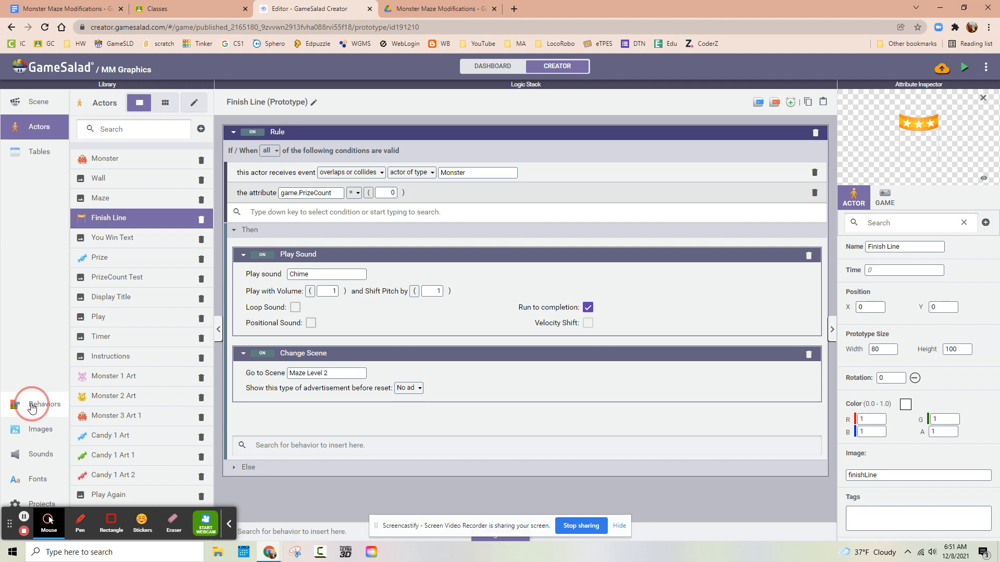
{"action": "left_click_drag", "start_coordinate": [127, 227], "coordinate": [348, 426]}
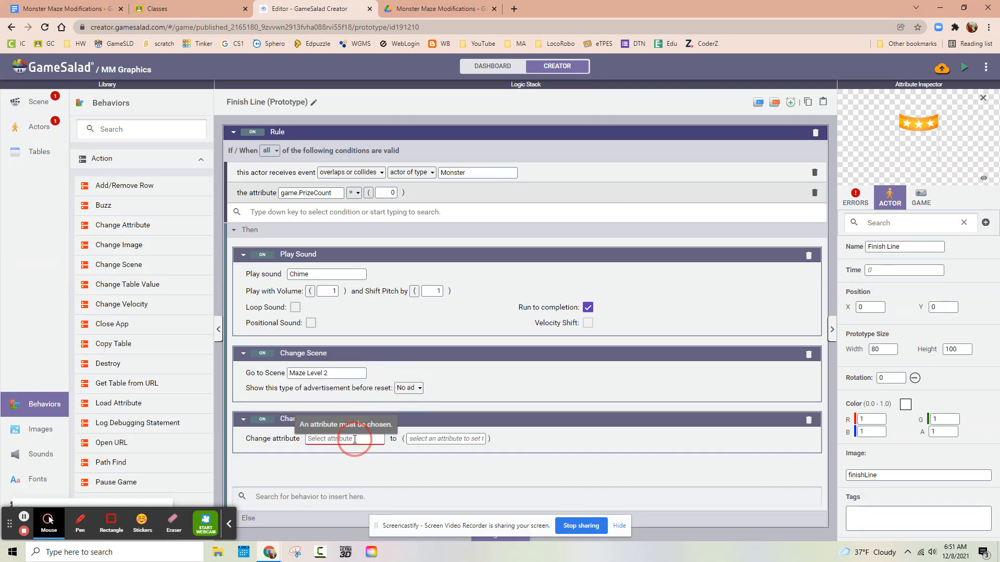
{"action": "left_click", "coordinate": [354, 438]}
{"action": "left_click", "coordinate": [337, 359]}
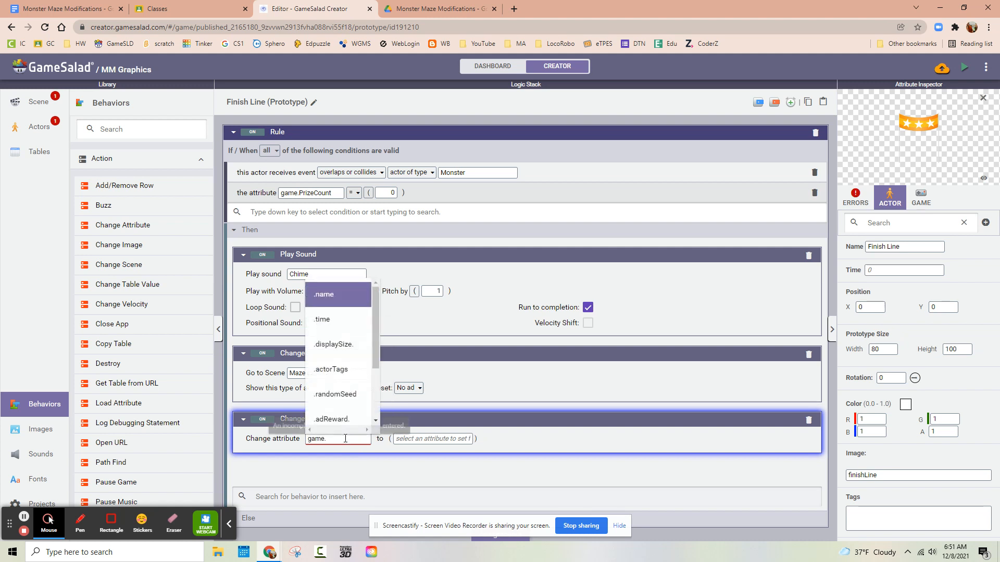
{"action": "scroll", "coordinate": [349, 366], "scroll_direction": "down", "scroll_amount": 3}
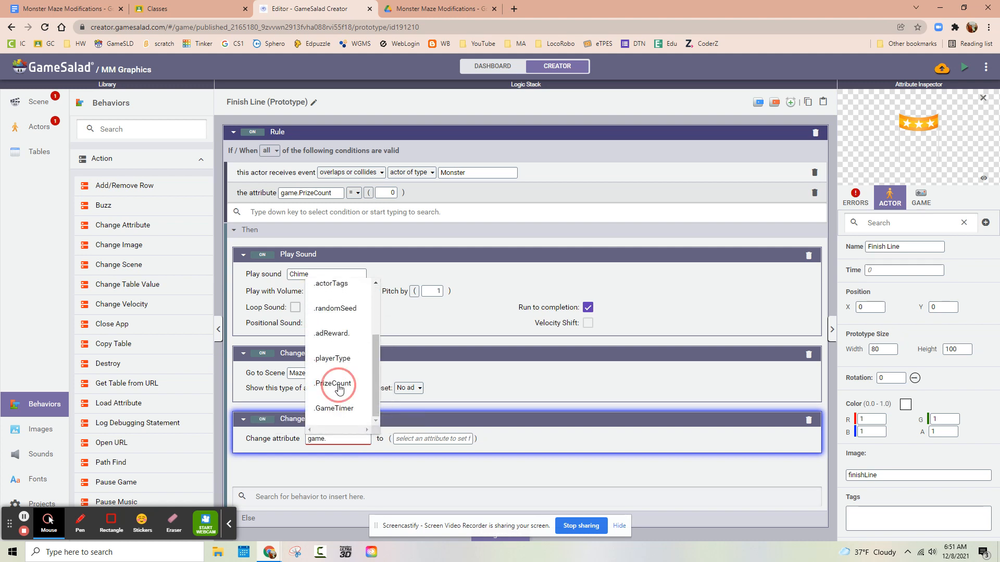
{"action": "left_click", "coordinate": [338, 386]}
{"action": "left_click", "coordinate": [412, 439]}
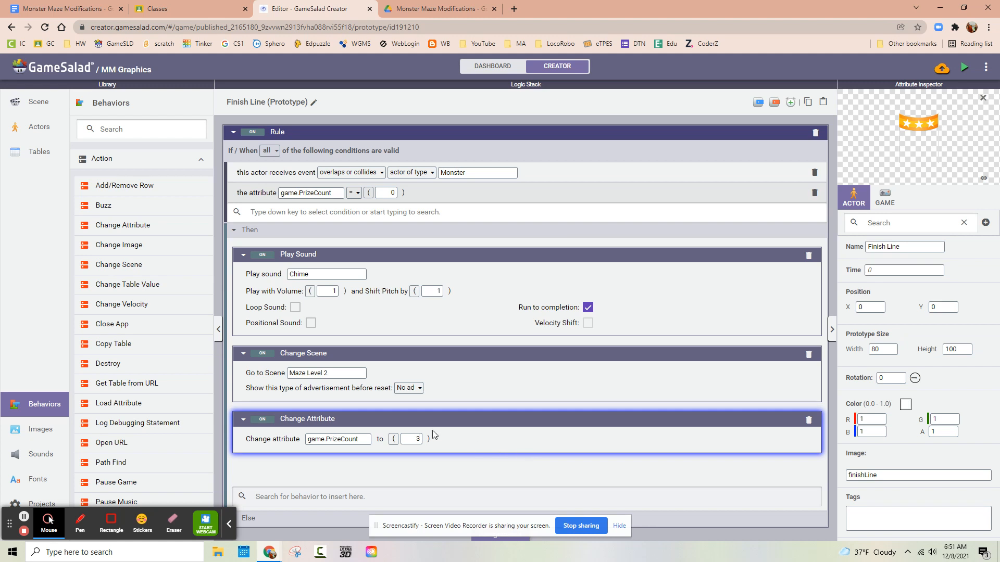
Try to duplicate the Finish Line actor and look for the copy at the end of the actor list
{"action": "left_click", "coordinate": [44, 136]}
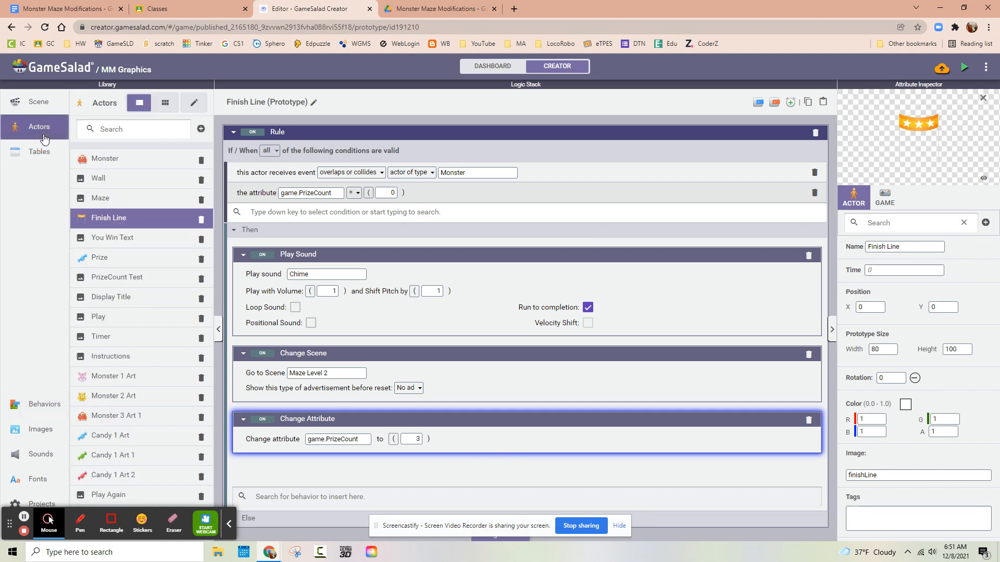
{"action": "right_click", "coordinate": [125, 222]}
{"action": "left_click", "coordinate": [121, 219]}
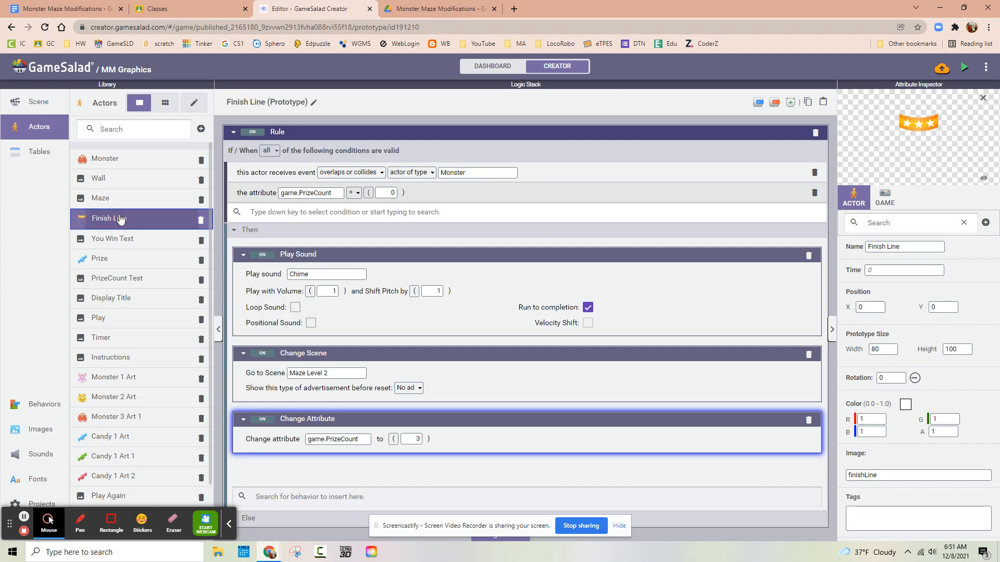
{"action": "key", "text": "ctrl+v"}
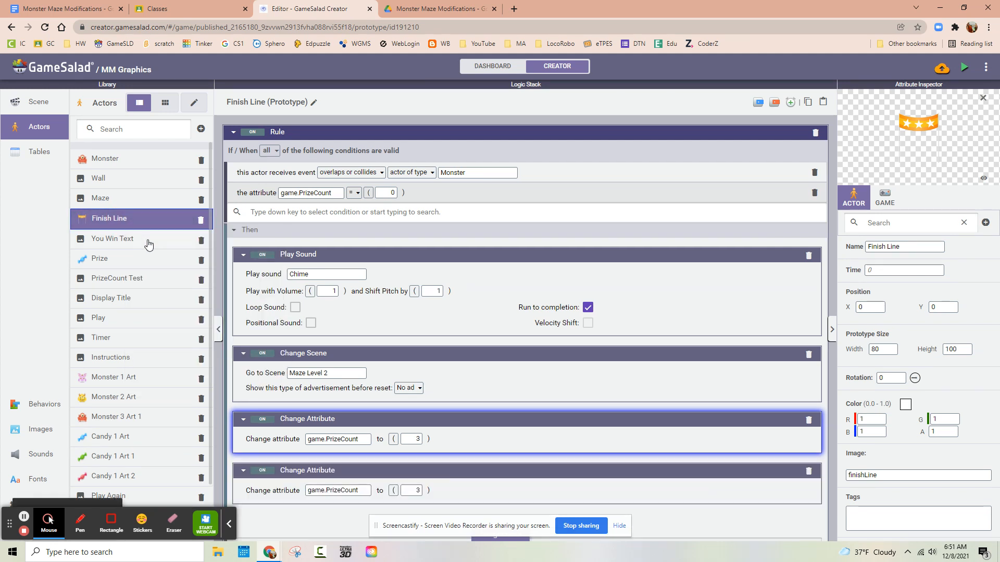
{"action": "scroll", "coordinate": [204, 393], "scroll_direction": "down", "scroll_amount": 1}
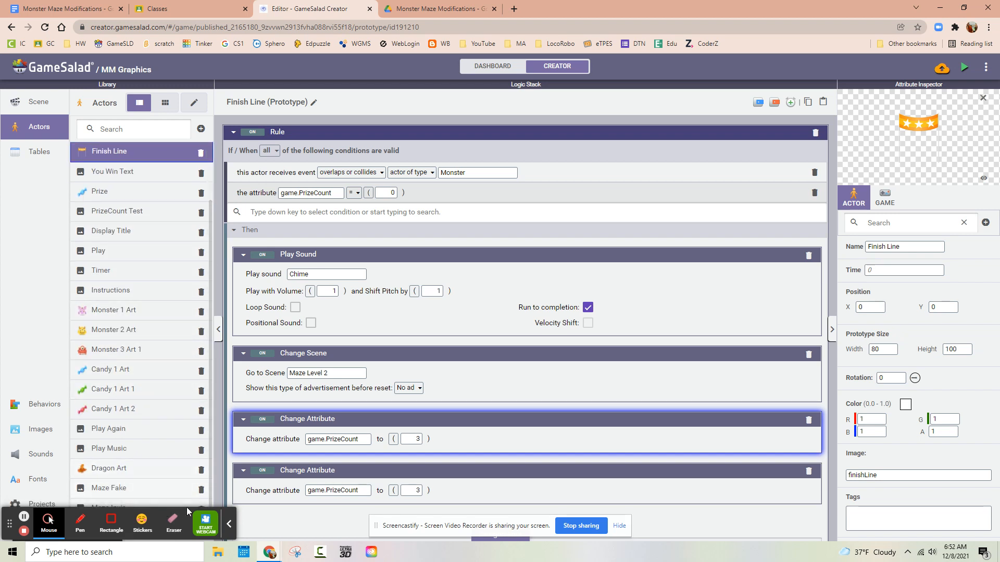
{"action": "left_click", "coordinate": [229, 525]}
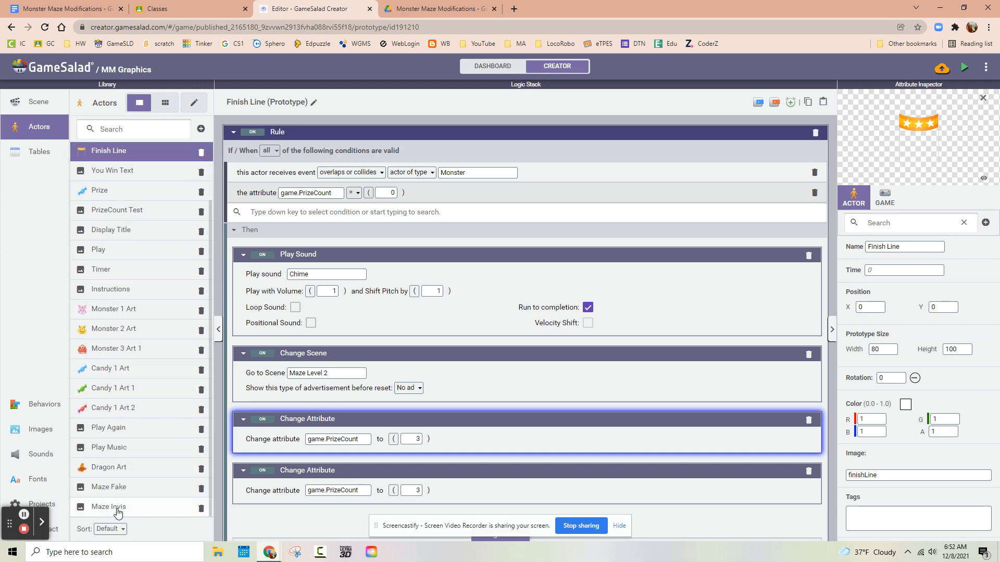
{"action": "left_click", "coordinate": [151, 507]}
{"action": "scroll", "coordinate": [151, 502], "scroll_direction": "up", "scroll_amount": 3}
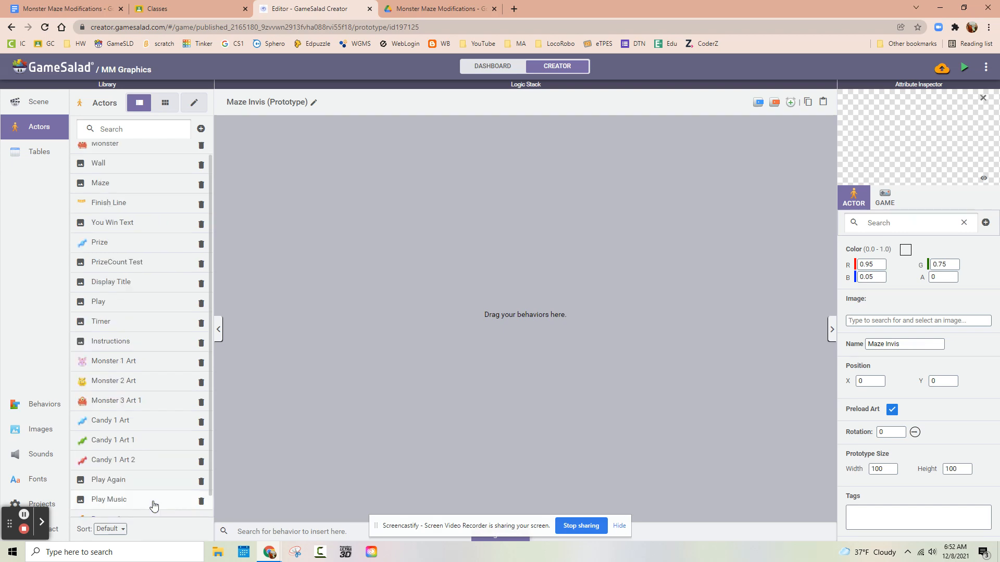
Duplicate the Finish Line actor and rename the copy as Finish Line 2
{"action": "left_click", "coordinate": [140, 224]}
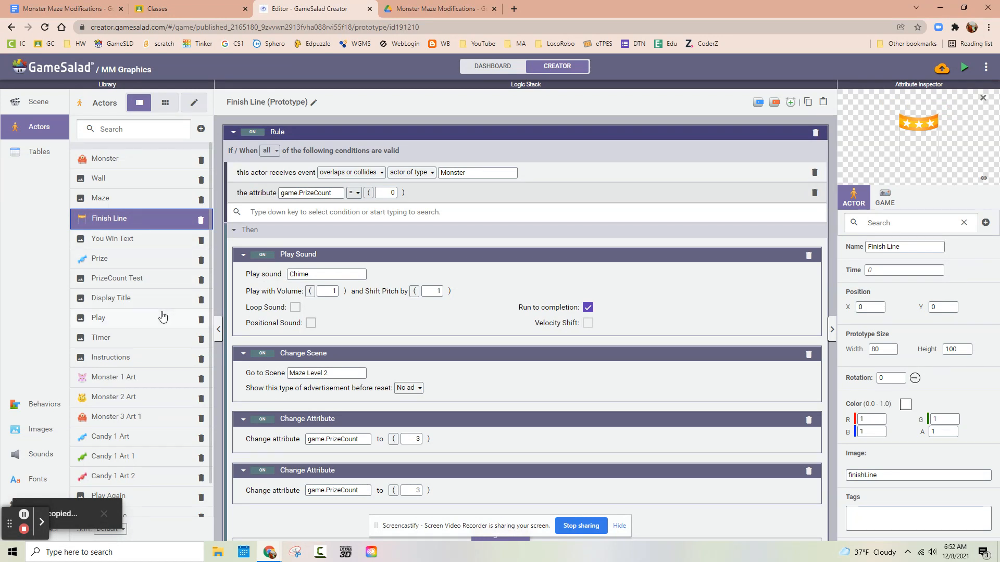
{"action": "scroll", "coordinate": [104, 514], "scroll_direction": "down", "scroll_amount": 2}
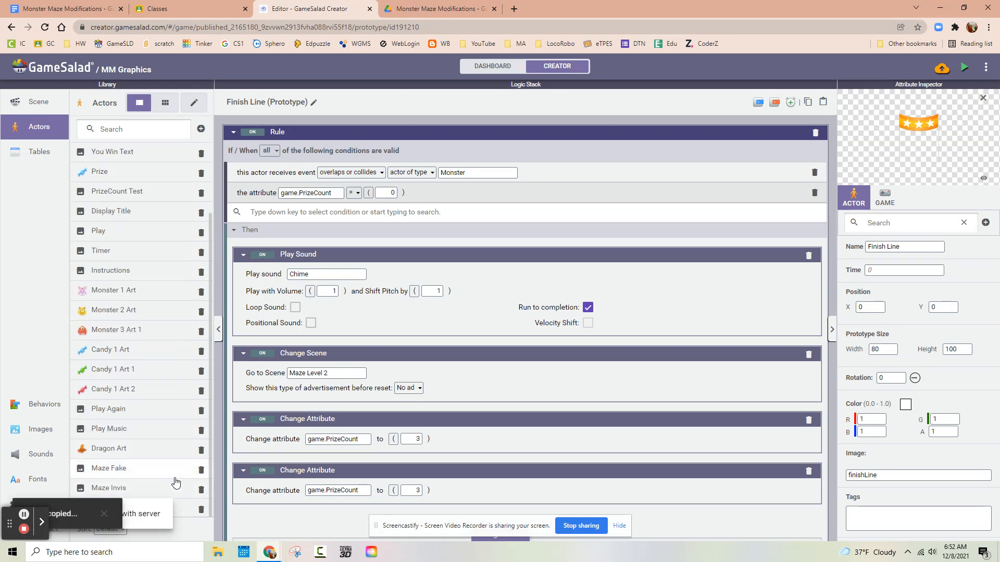
{"action": "left_click", "coordinate": [115, 509]}
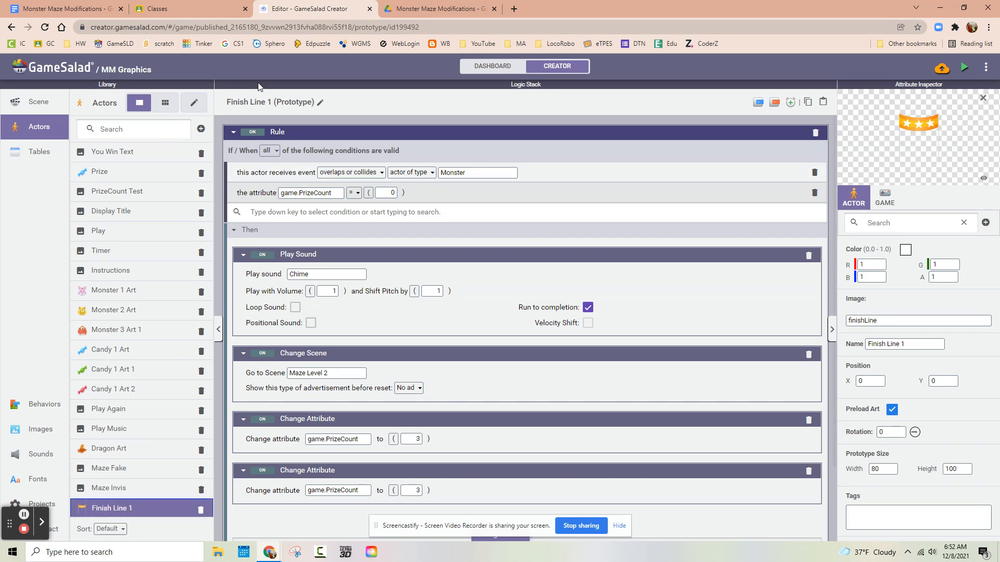
{"action": "left_click", "coordinate": [254, 106]}
{"action": "left_click", "coordinate": [280, 104]}
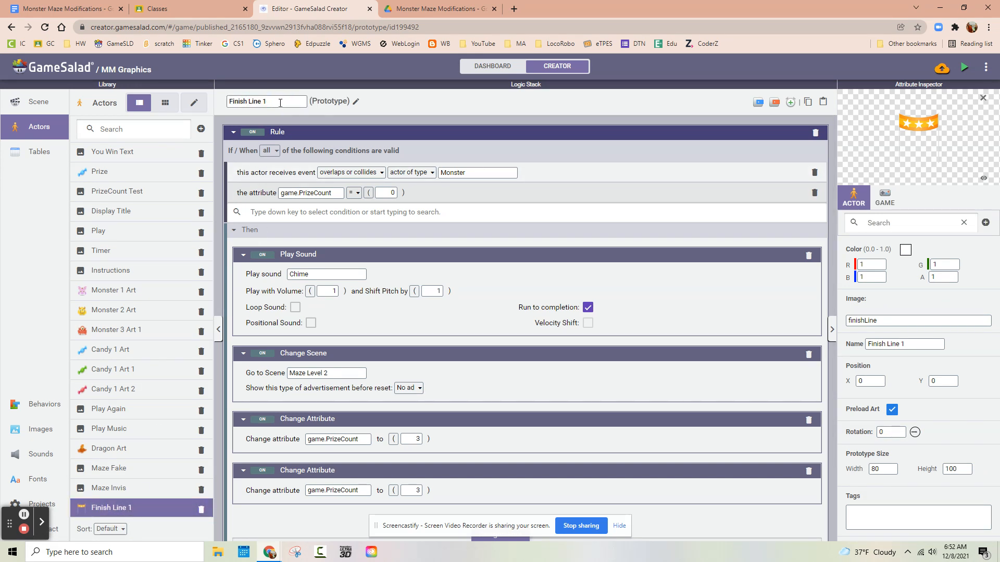
{"action": "type", "text": "2"}
{"action": "left_click", "coordinate": [42, 102]}
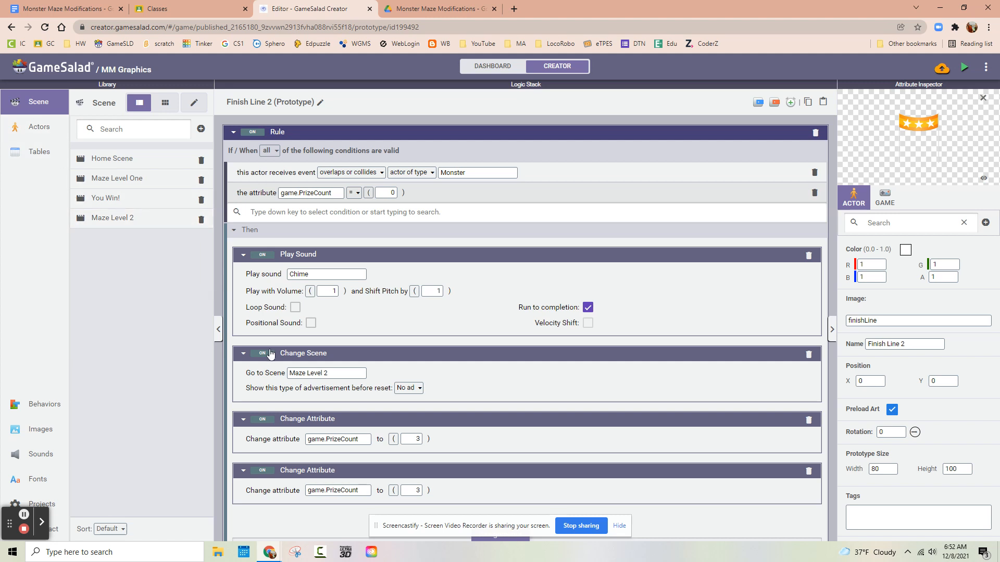
{"action": "left_click", "coordinate": [334, 373]}
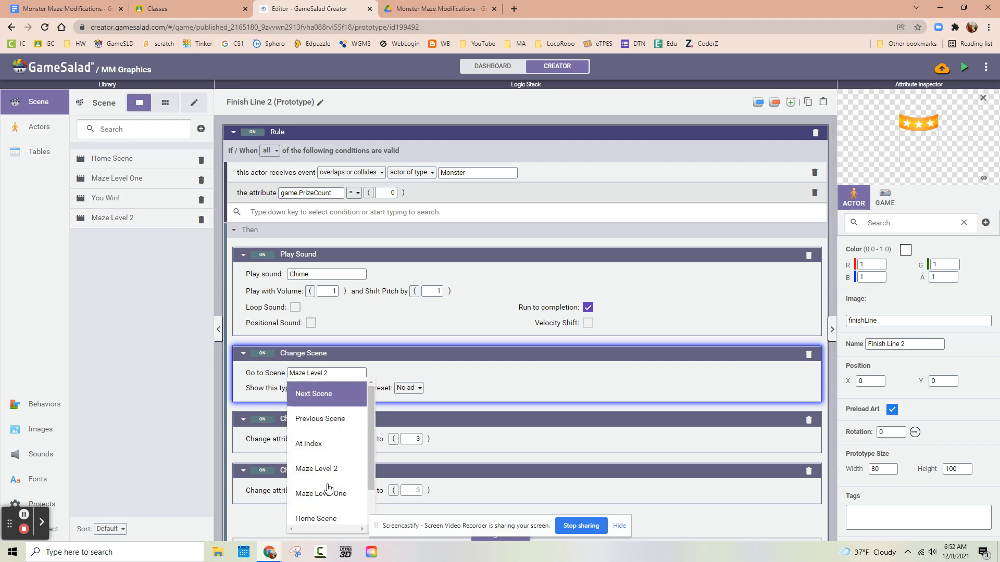
{"action": "left_click", "coordinate": [197, 328]}
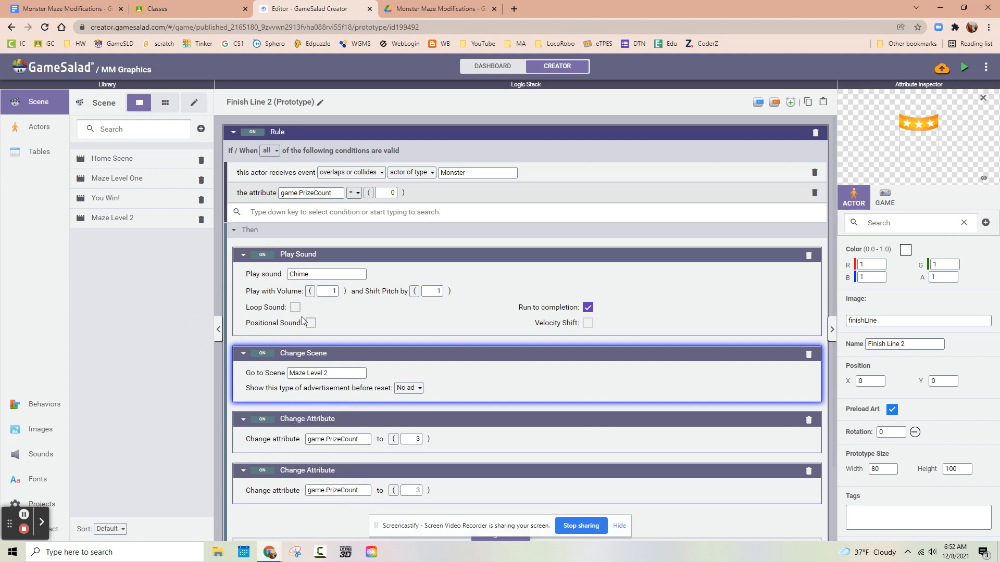